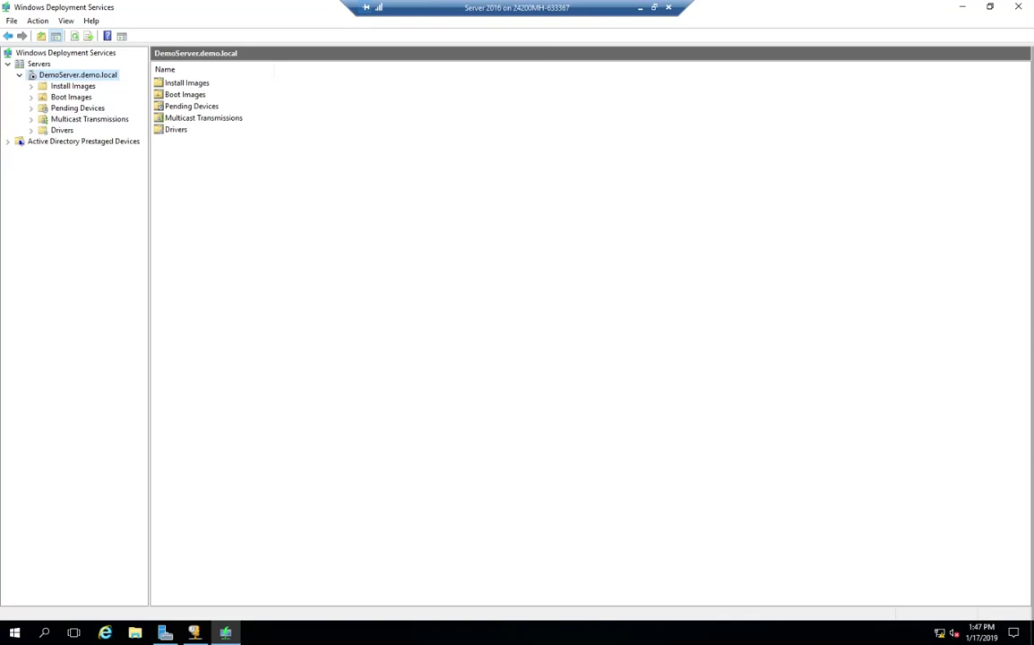
- Review DemoServer's boot images and install images, and examine the PXE response policy in the server properties
double_click(187, 95)
click(61, 85)
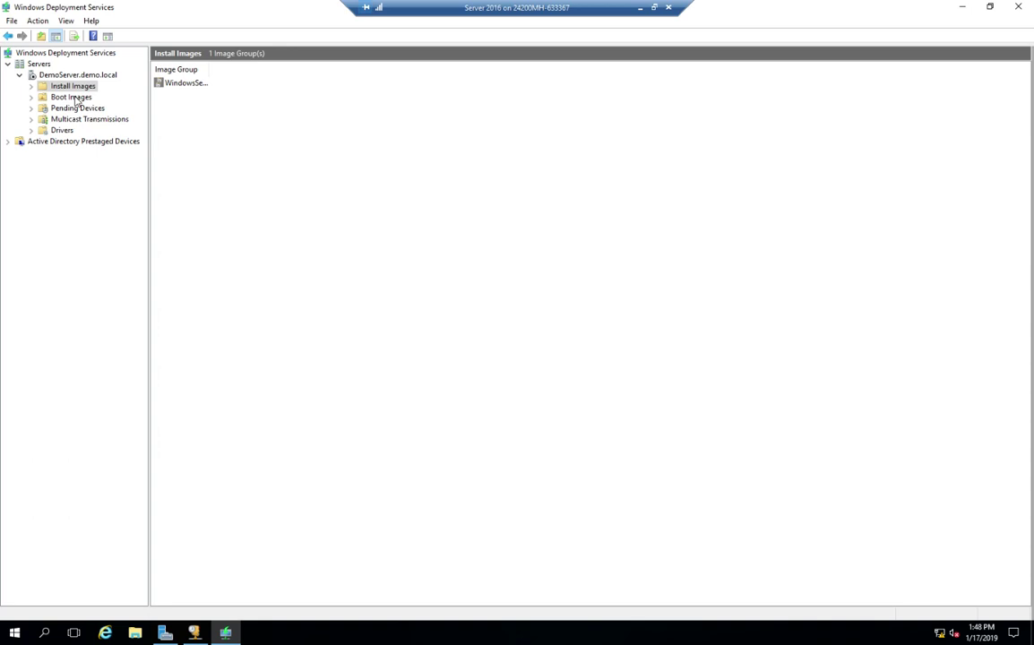
right_click(64, 77)
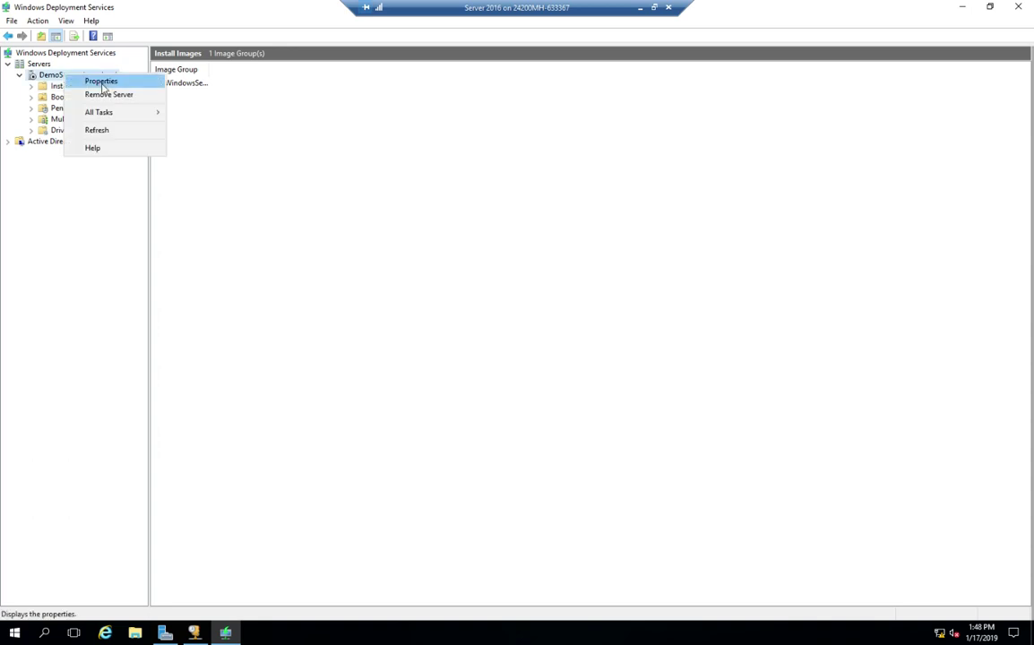
click(99, 81)
click(461, 171)
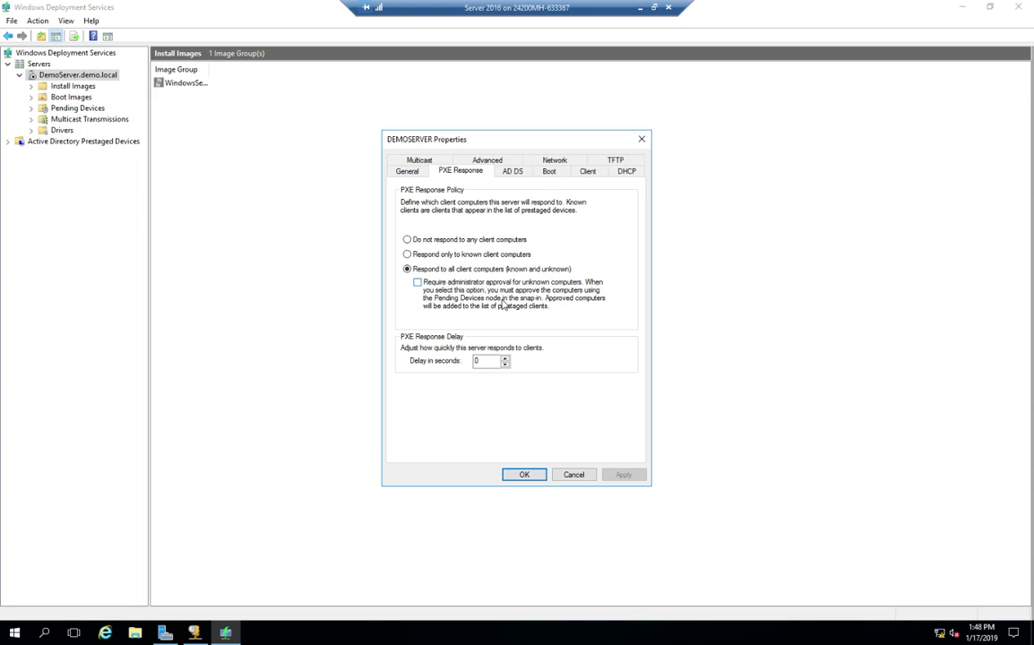
click(643, 140)
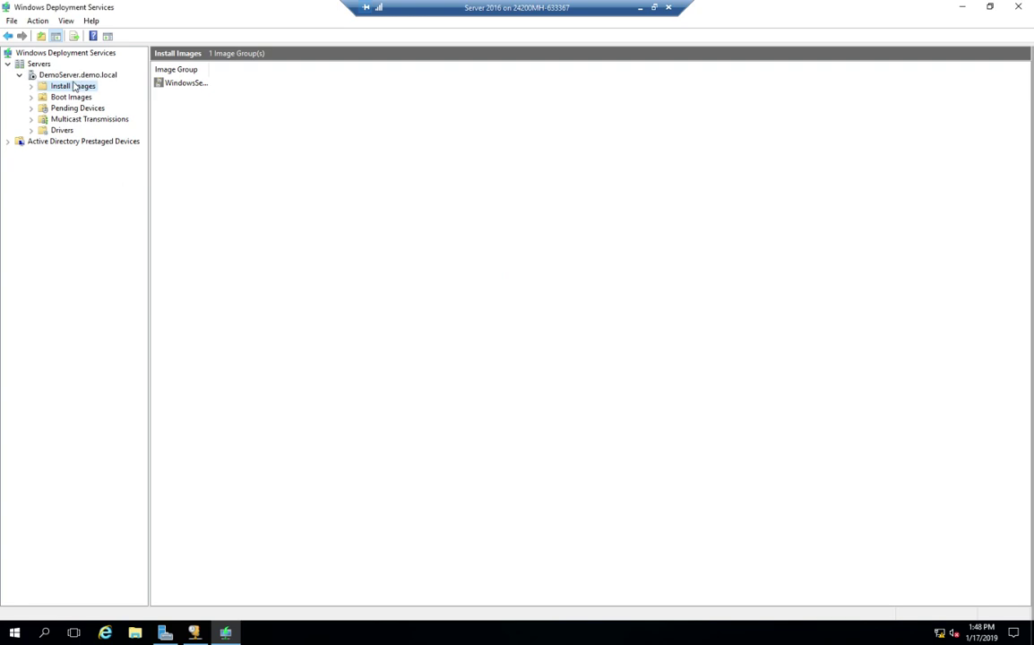
- Start the Windows Deployment Services service on DemoServer.demo.local and dismiss the confirmation
right_click(75, 78)
mouse_move(120, 113)
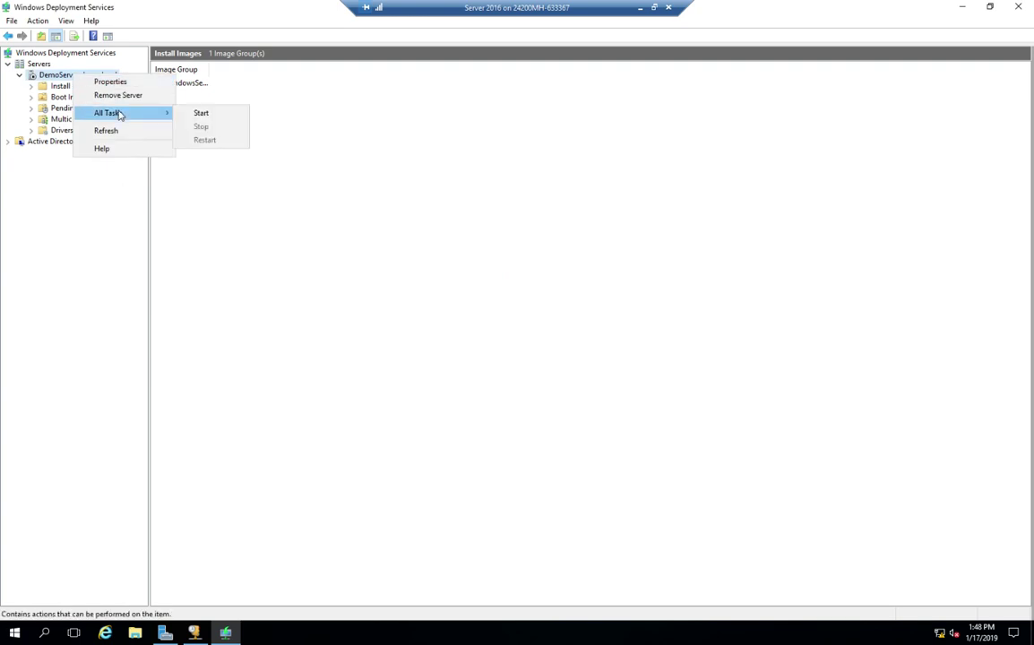
click(202, 113)
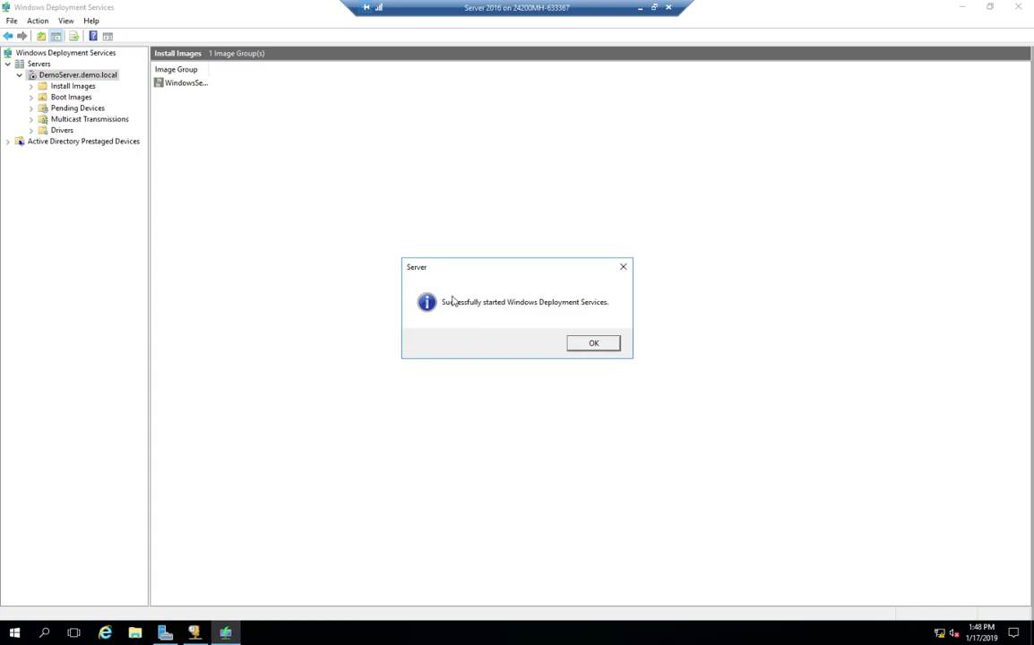
click(593, 346)
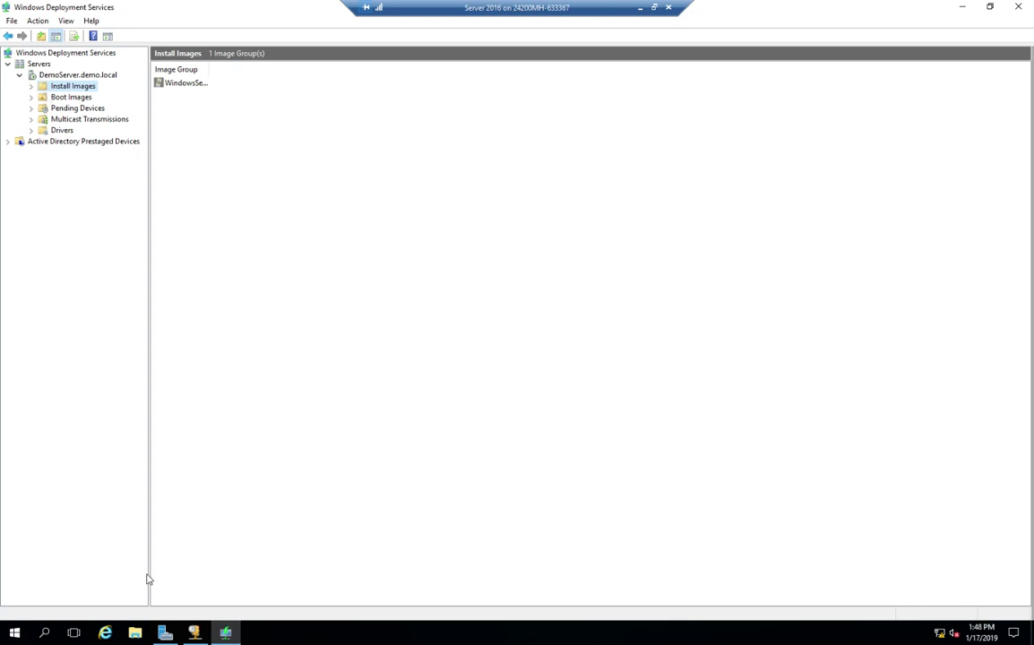
- Examine the DHCP scope and the 060 PXEClient server option with its description in the DHCP console, and close the console
mouse_move(199, 634)
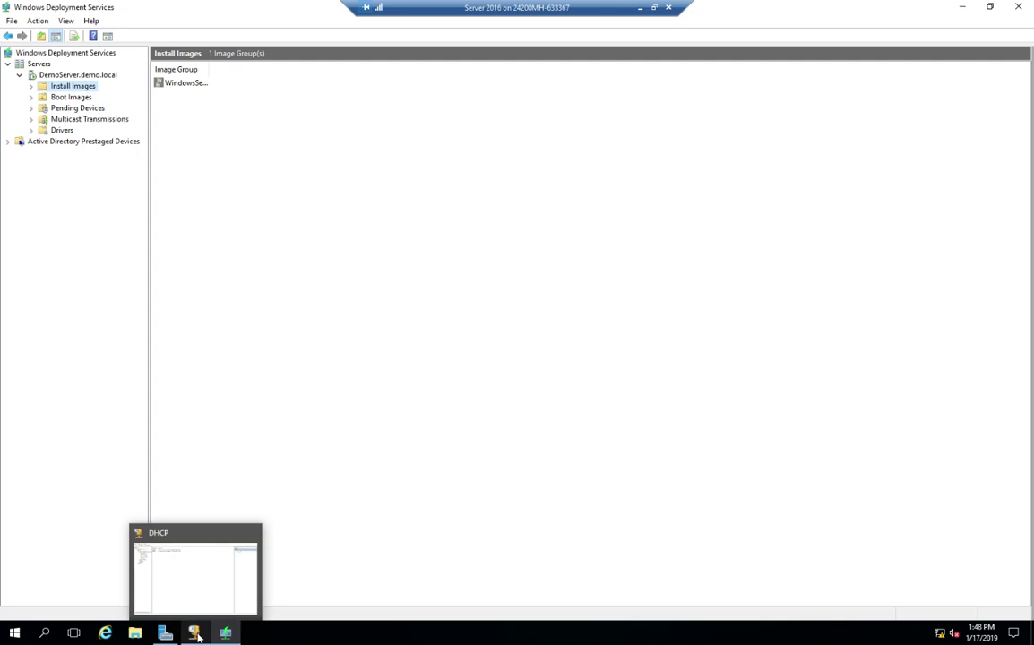
click(195, 633)
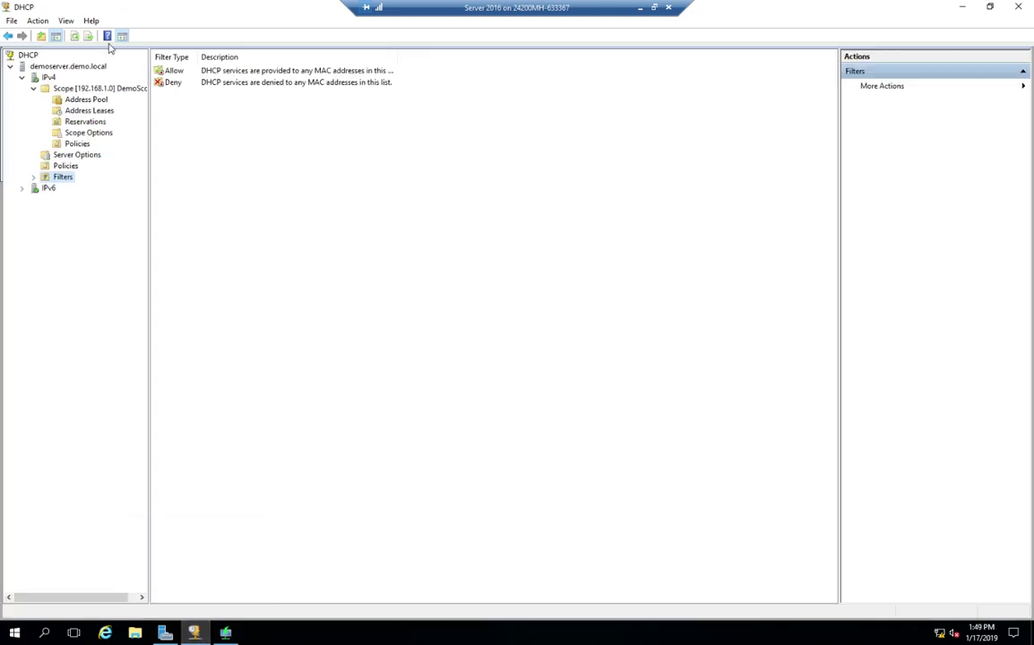
click(63, 91)
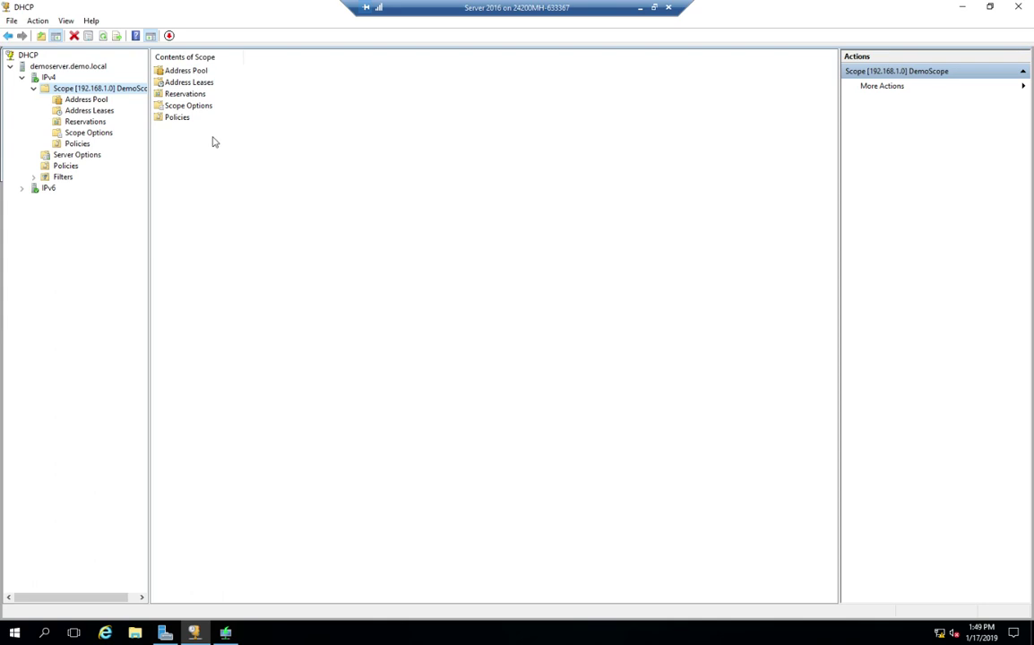
click(86, 156)
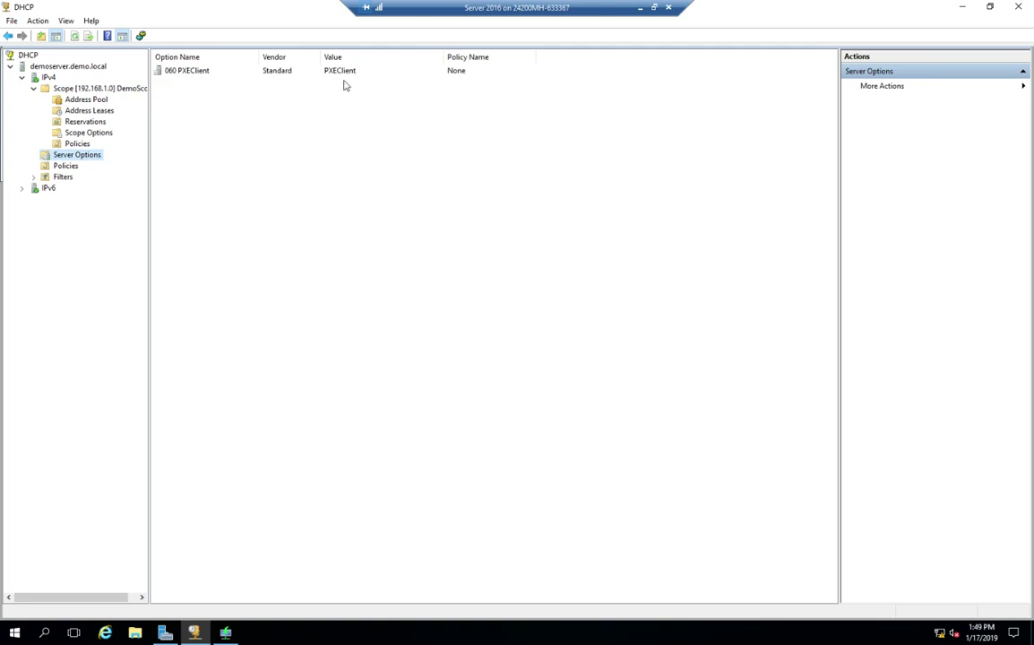
double_click(187, 72)
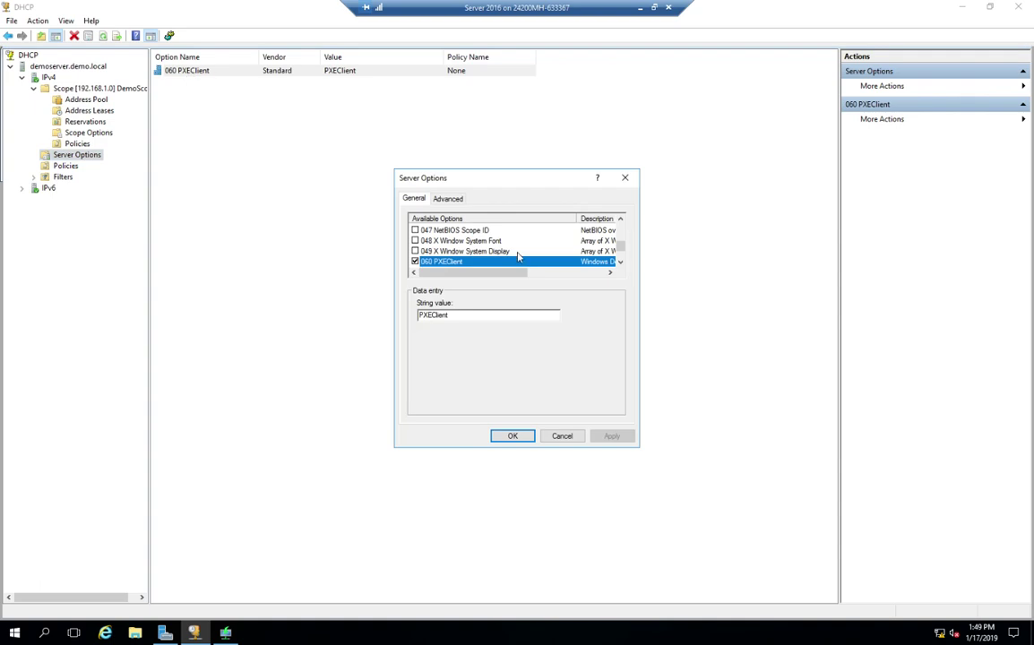
drag(492, 273, 595, 277)
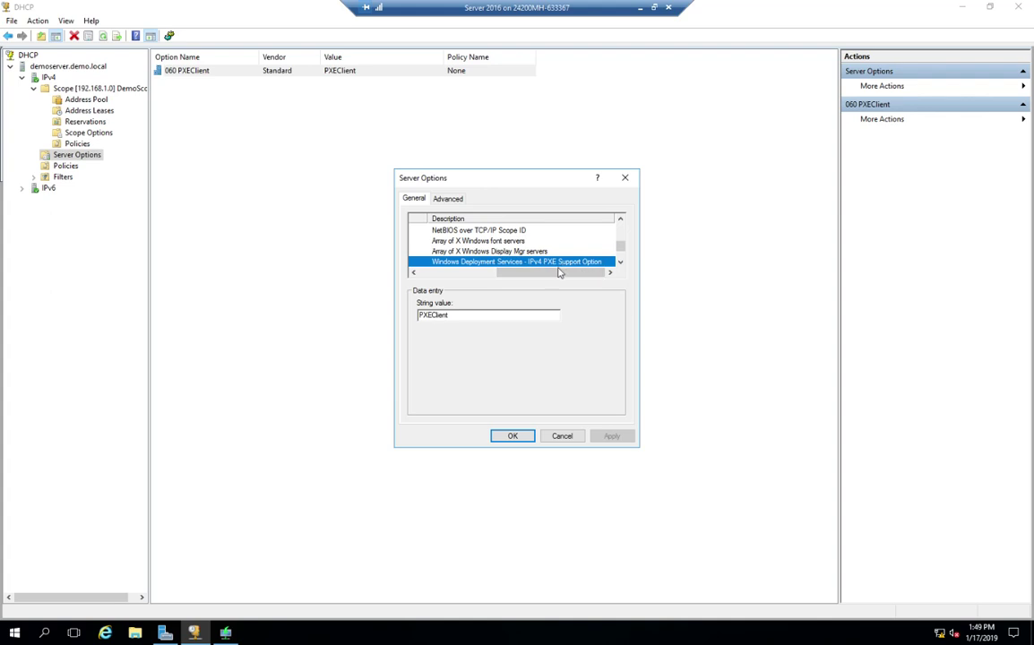
drag(560, 271, 462, 272)
click(625, 177)
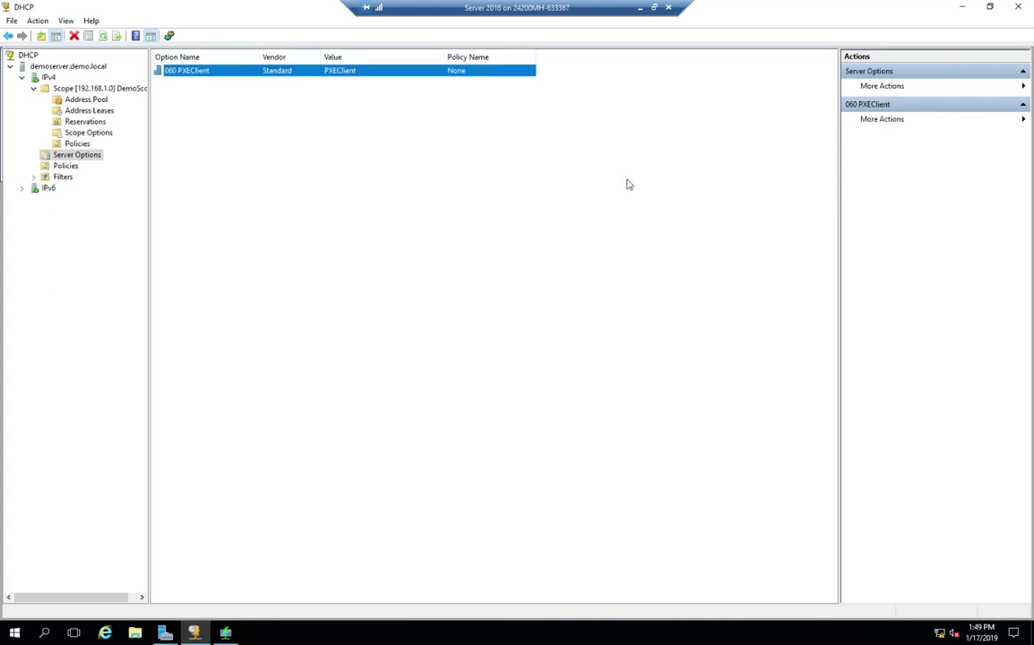
click(1017, 9)
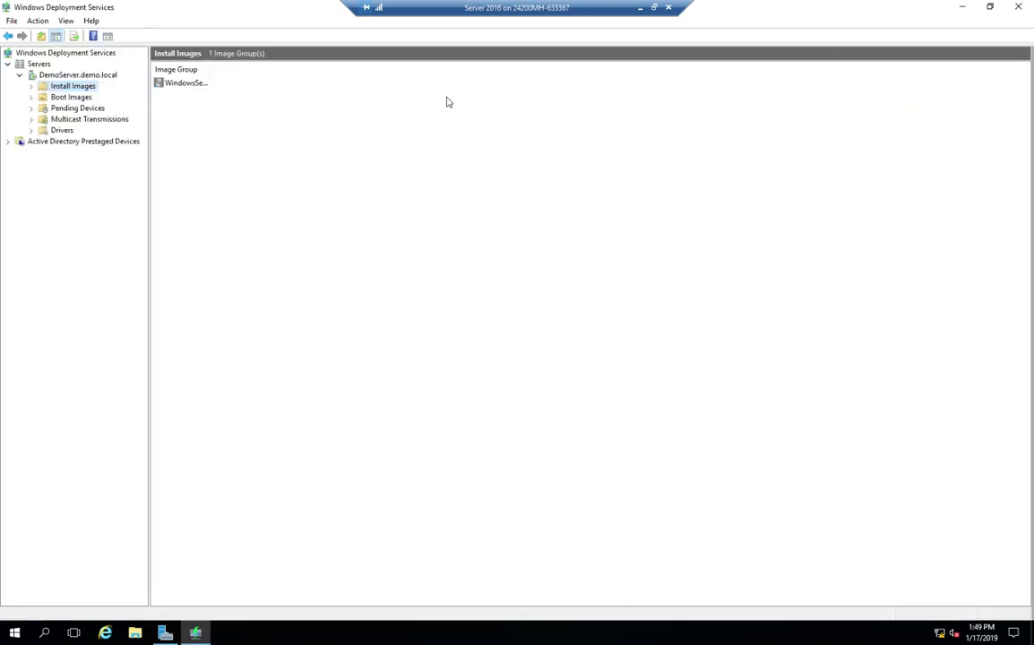
- Widen the Image Group column to fit the full group name, and bring up the connection window of the temp virtual machine
drag(215, 68, 255, 71)
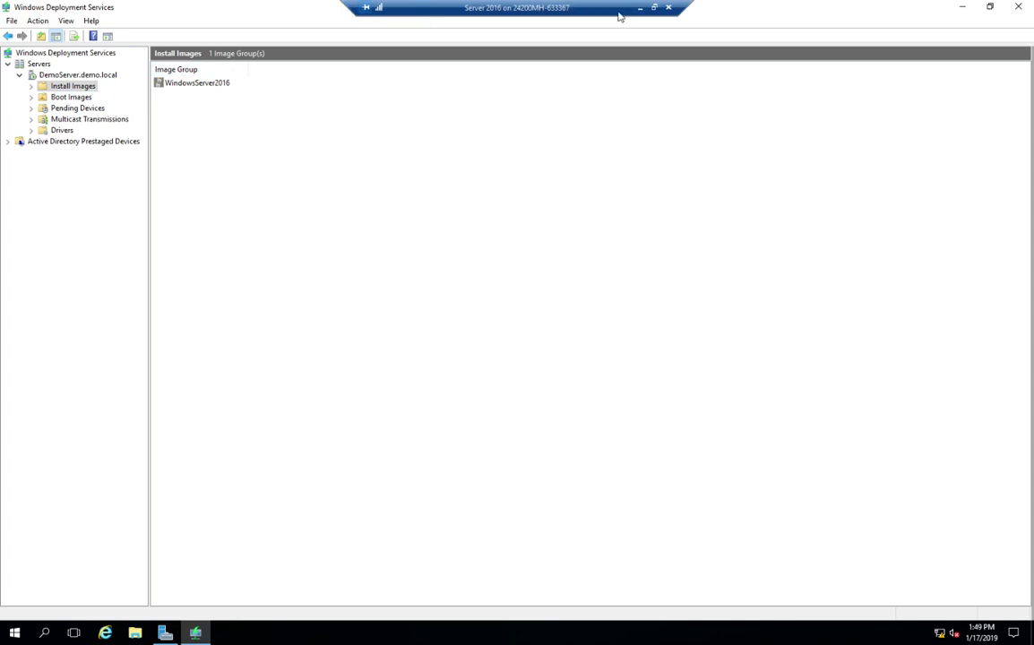
drag(0, 180, 464, 170)
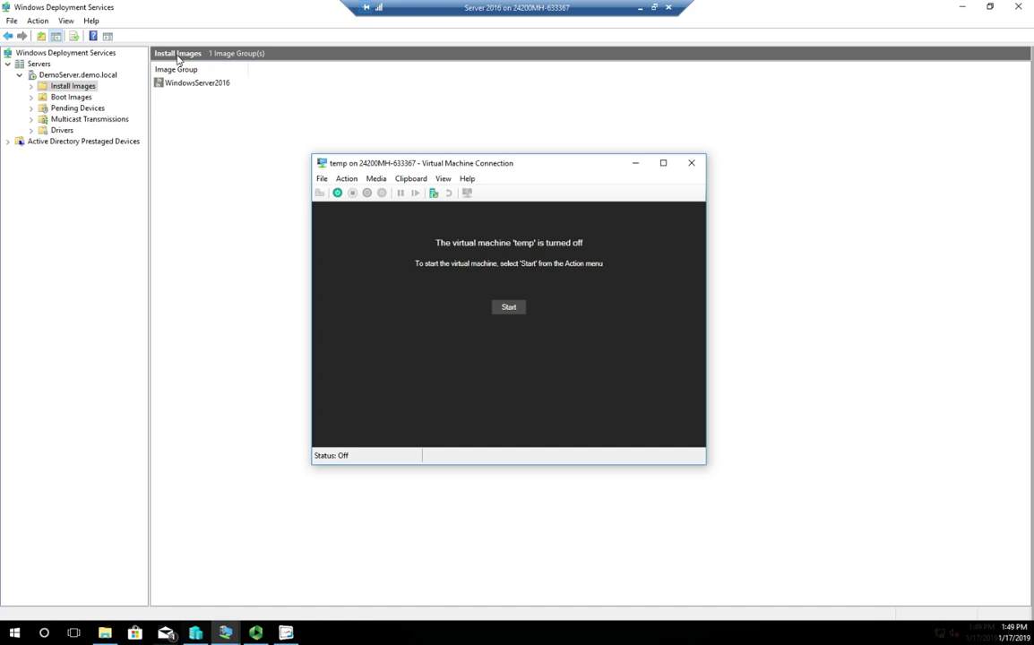
- Try a network service boot of the temp virtual machine, pausing and resuming it while the boot image loads
click(513, 312)
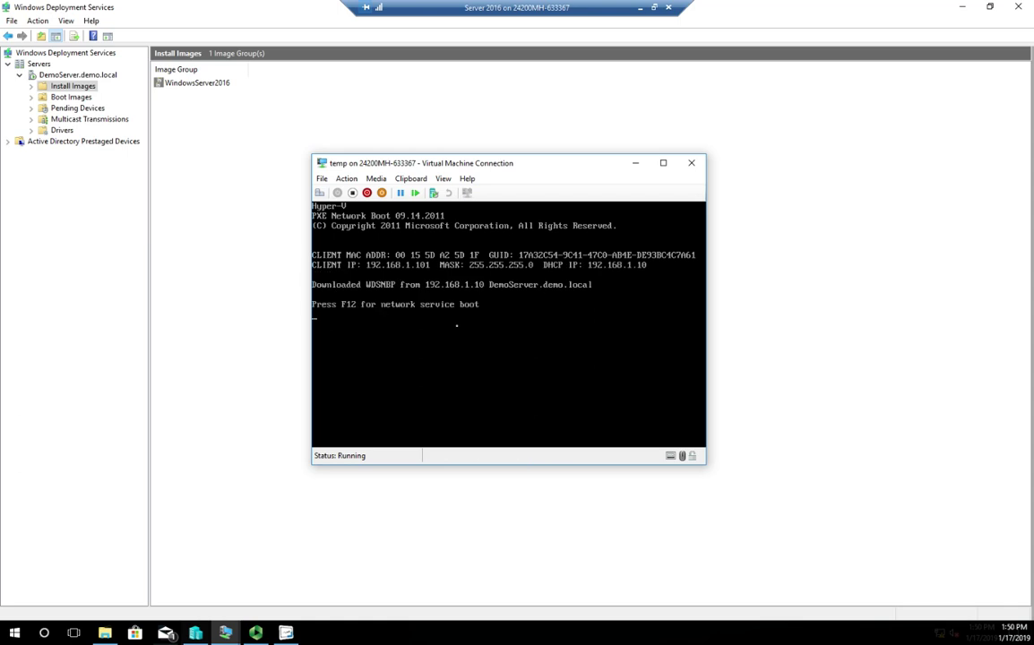
key(F12)
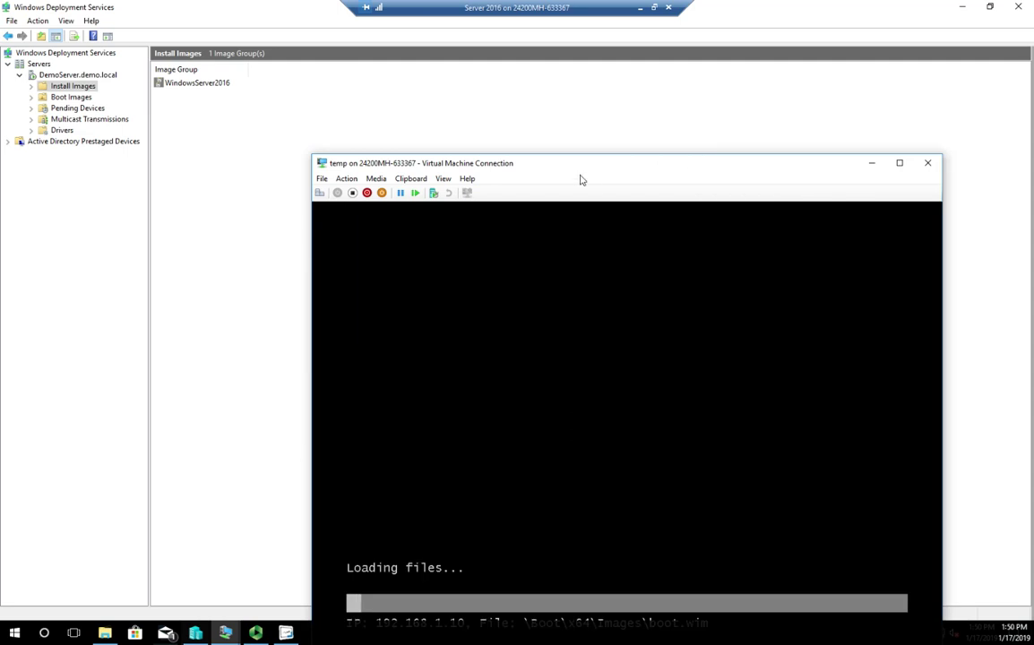
drag(577, 169, 542, 71)
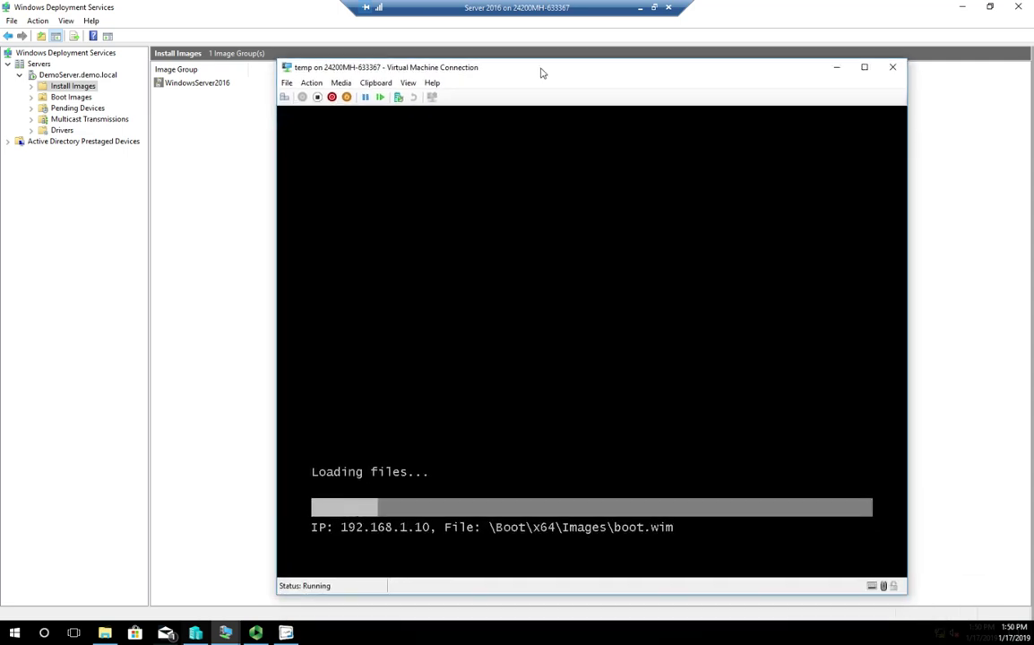
click(366, 98)
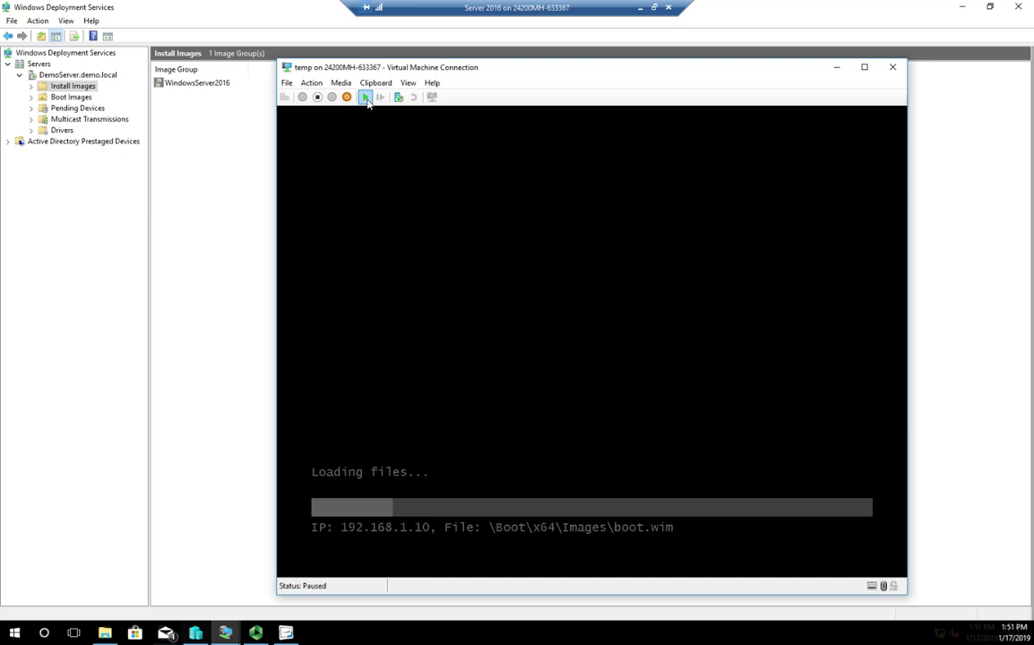
click(367, 97)
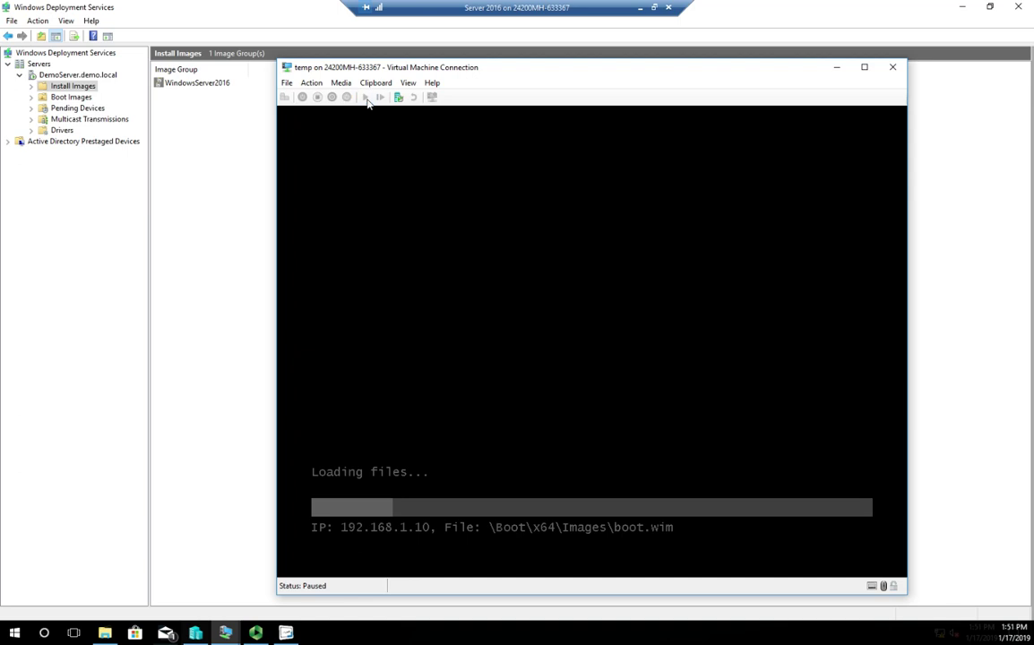
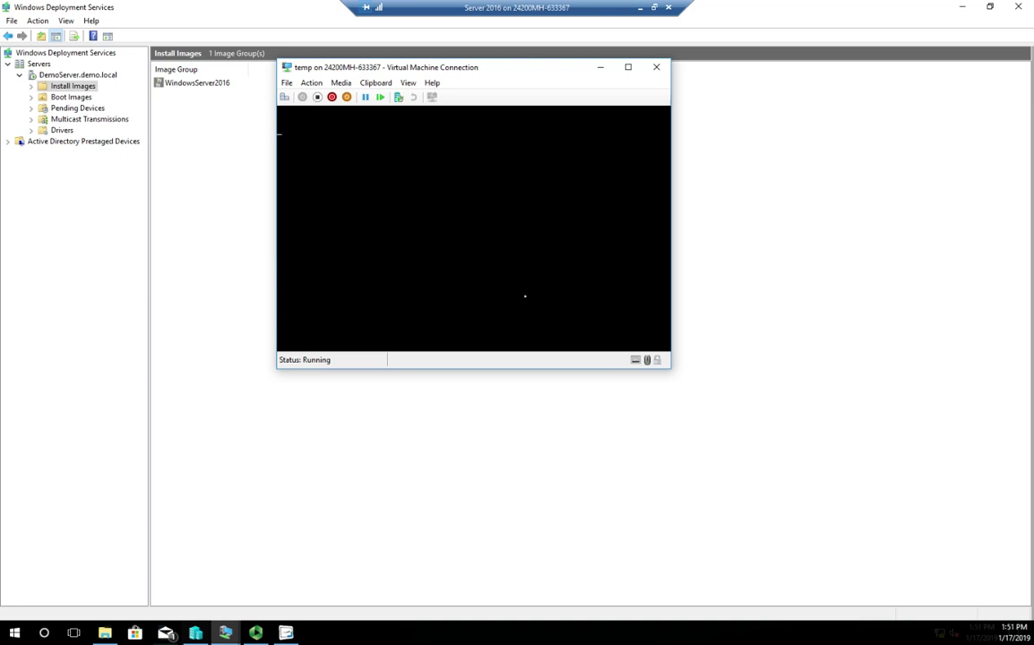
- Turn off the temp virtual machine, start it once more and turn it off again
click(317, 98)
click(492, 238)
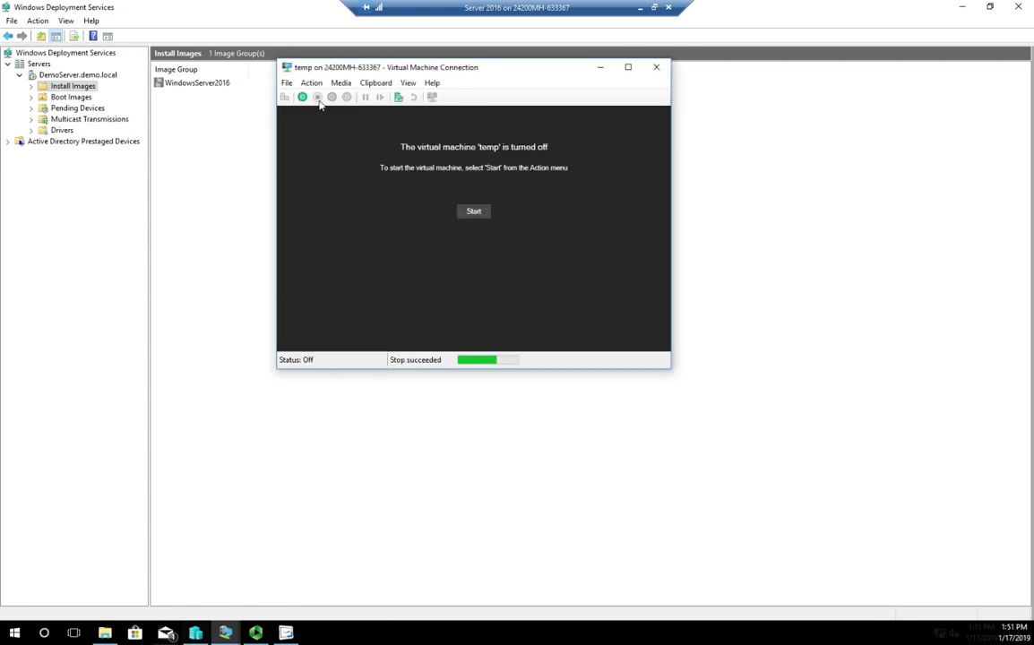
click(302, 96)
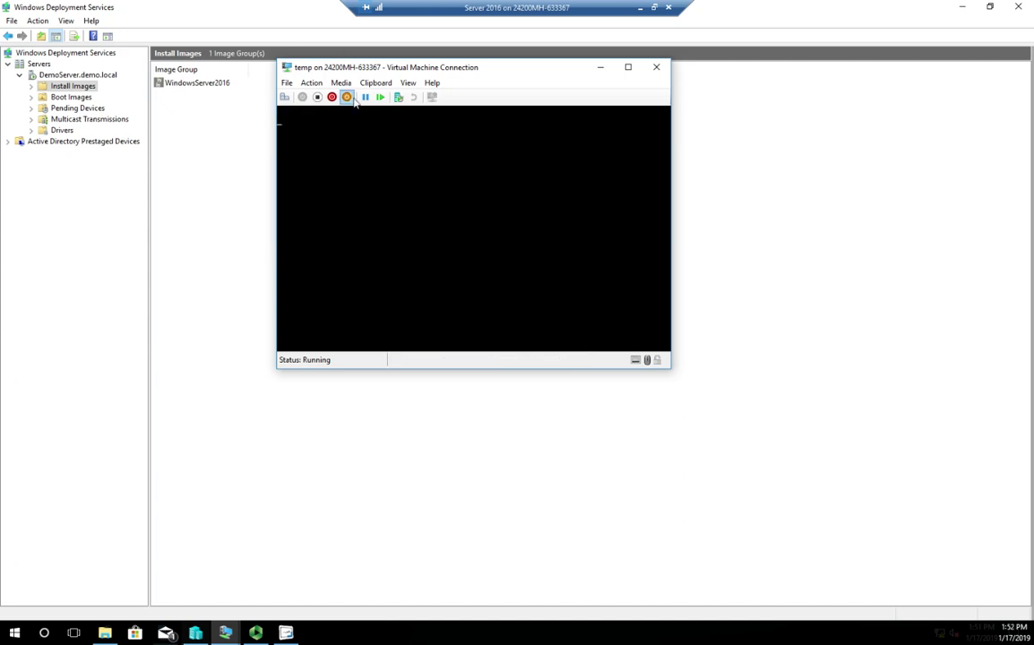
click(317, 99)
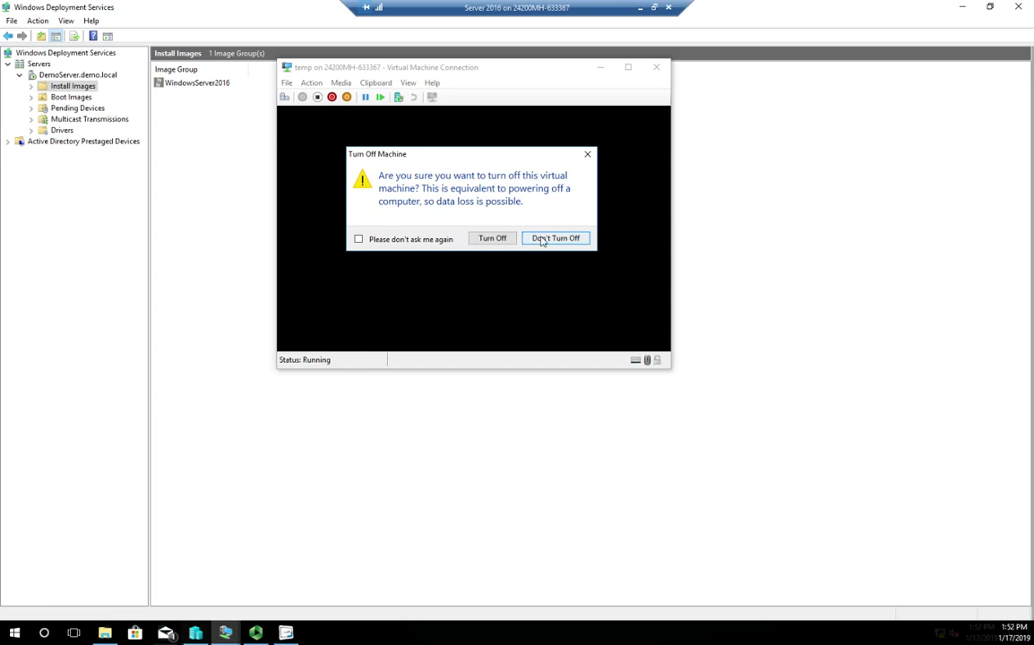
click(492, 238)
- Network-boot the temp virtual machine into Windows Setup and accept the English (United States) locale with the US keyboard
click(473, 211)
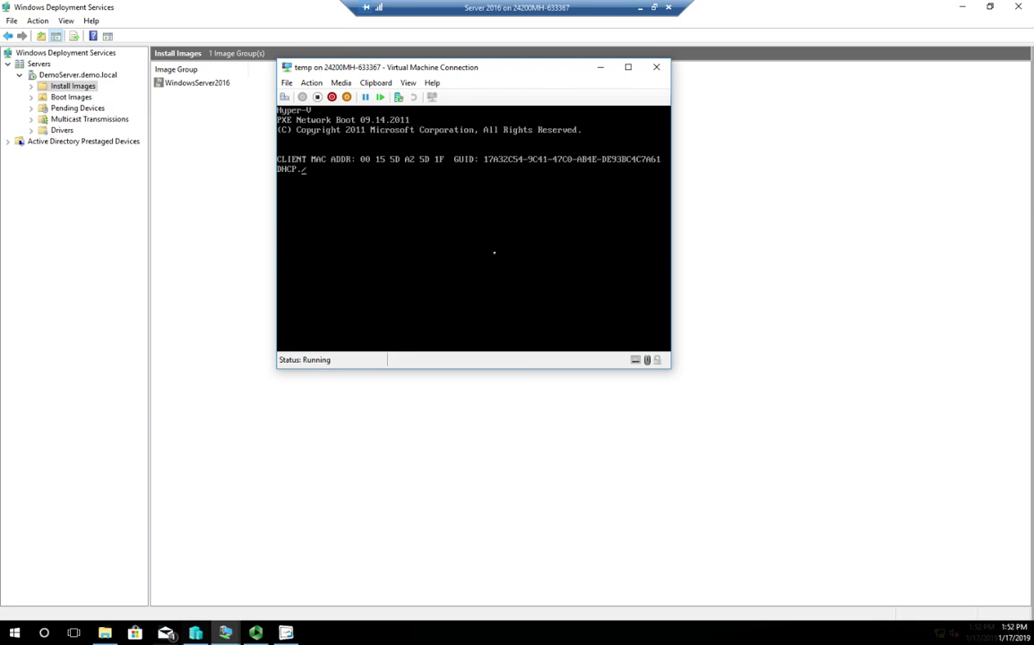
key(F12)
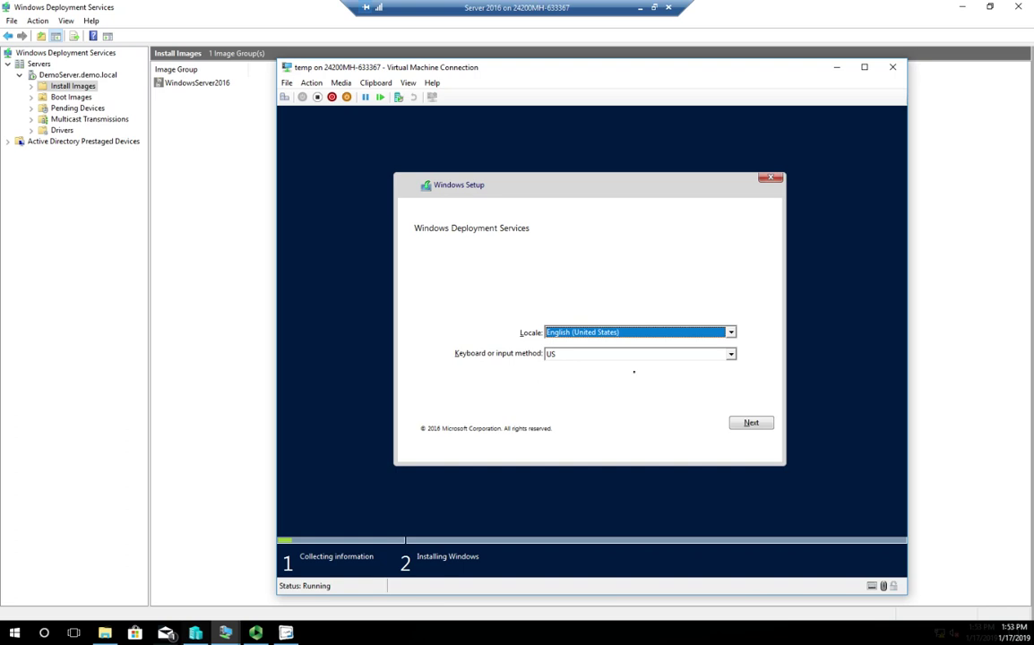
click(759, 425)
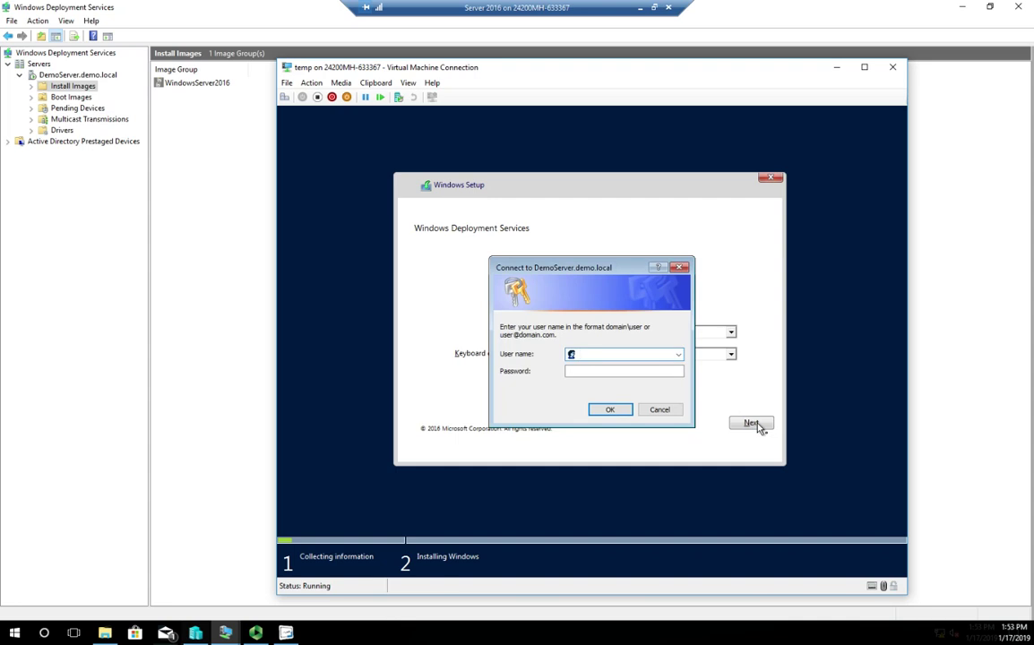
- Try to connect to DemoServer.demo.local with the user name administrator and the account password, and dismiss the resulting message
text(administrator)
click(624, 370)
text(*********)
key(Return)
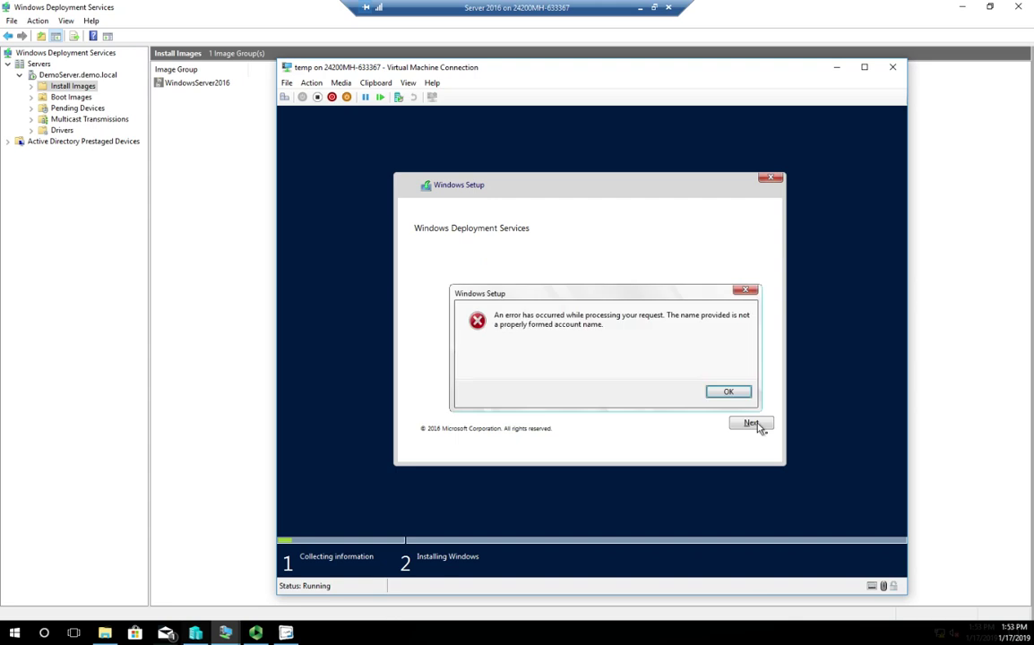
key(Return)
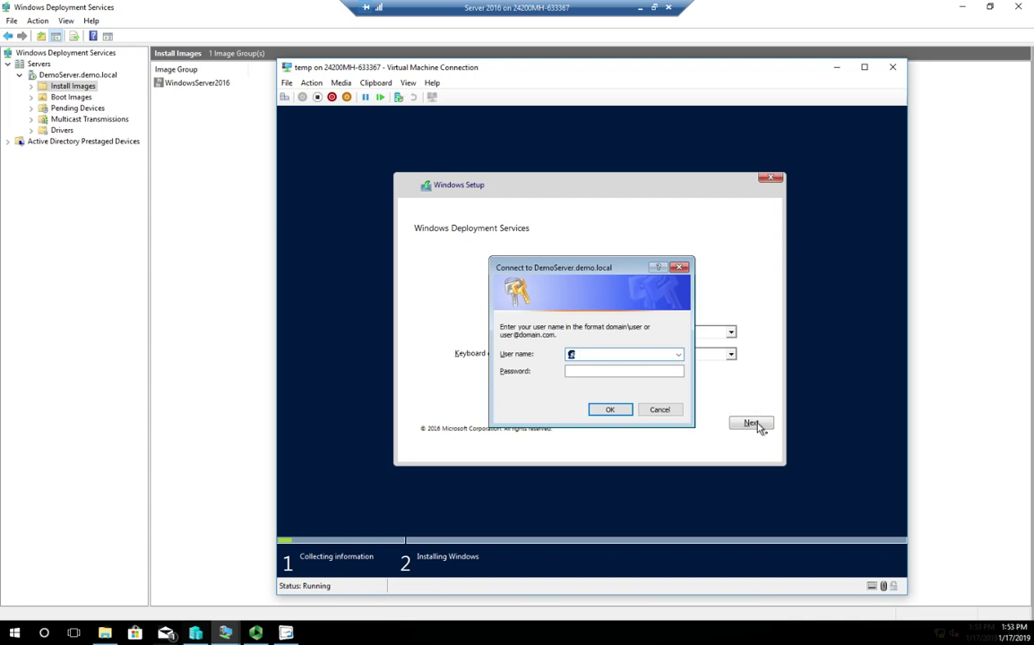